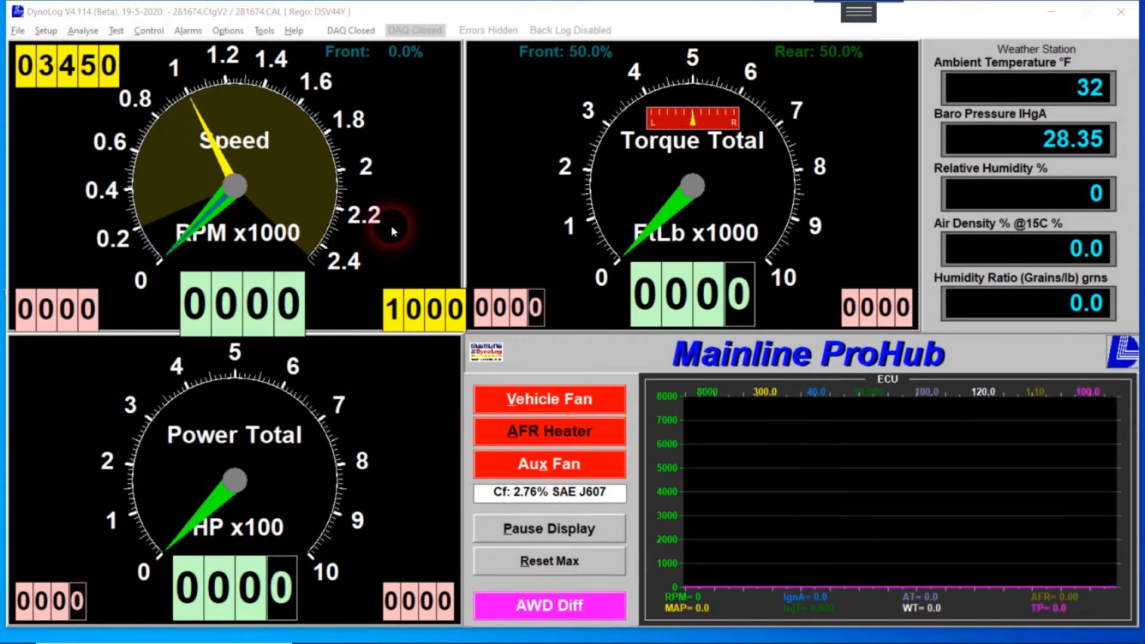
Start a new test header, agreeing to clear the previous test ID, comments, vehicle and customer data.
{"action": "left_click", "coordinate": [45, 30]}
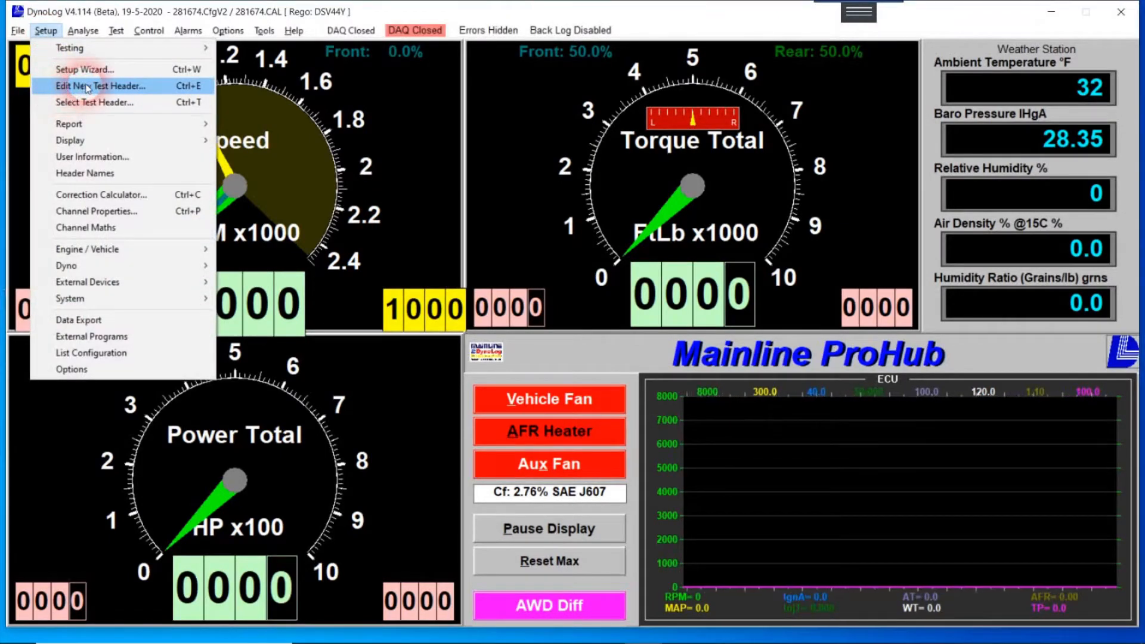
{"action": "left_click", "coordinate": [162, 91]}
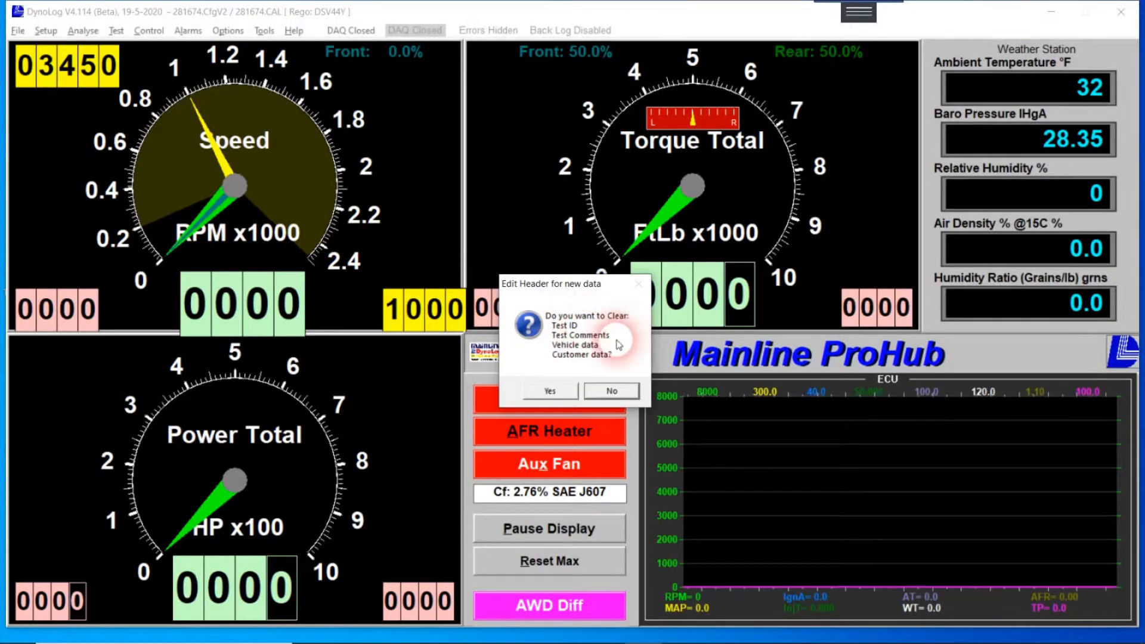
{"action": "left_click", "coordinate": [561, 393]}
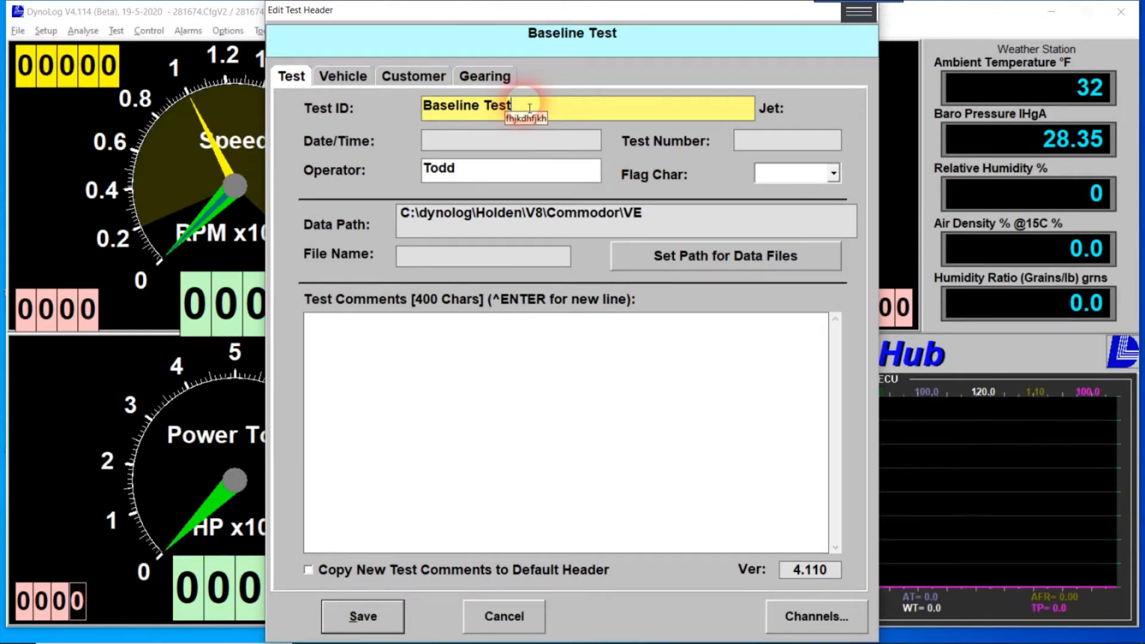
Replace the Test ID 'Baseline Test' with 'Training Test'.
{"action": "left_click_drag", "start_coordinate": [529, 108], "coordinate": [399, 109]}
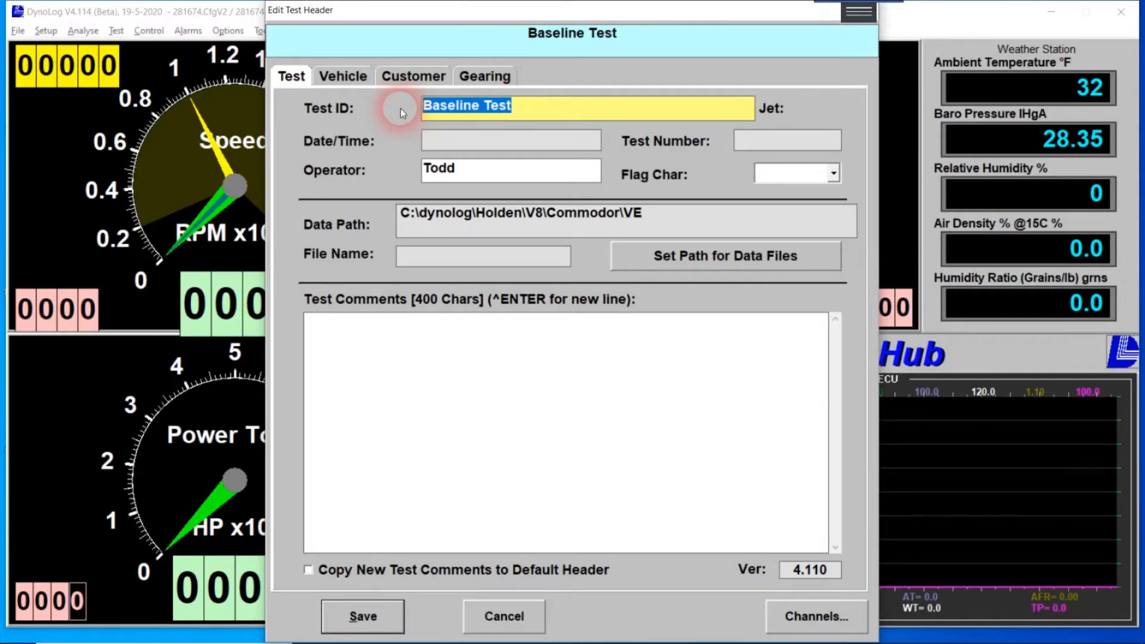
{"action": "type", "text": "Training"}
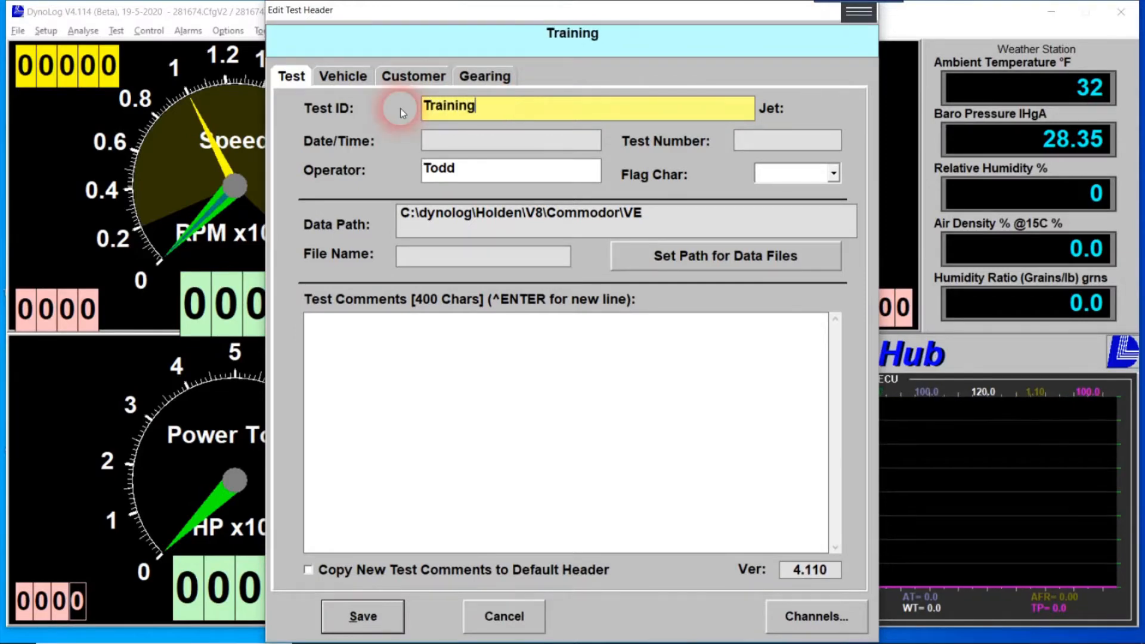
{"action": "type", "text": " Test"}
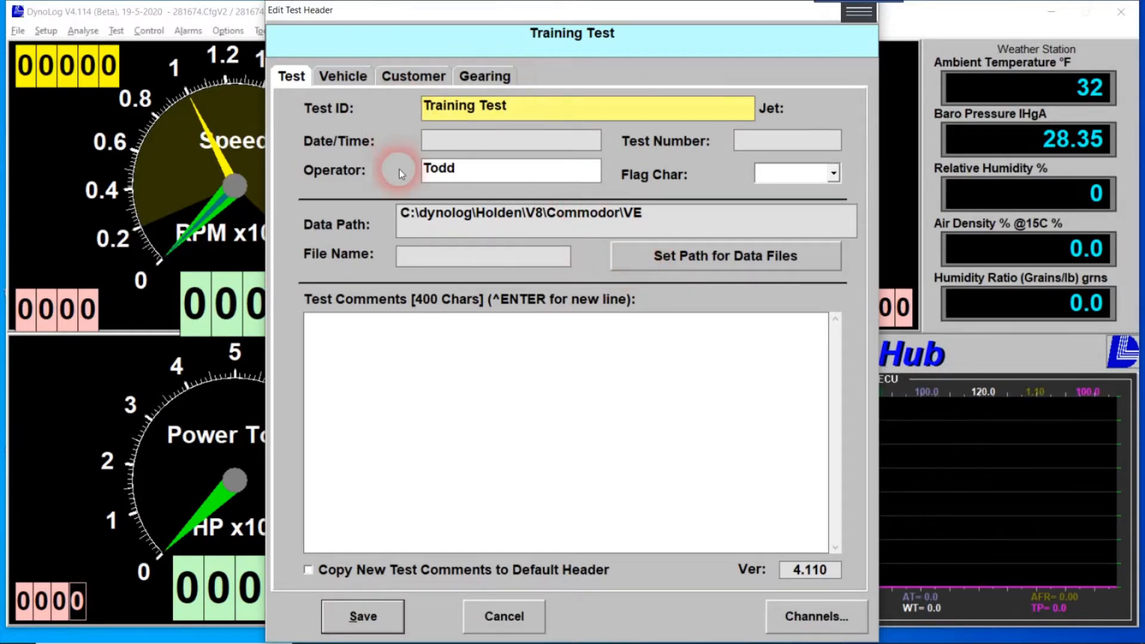
Browse the data-file folder chooser to C:\dynolog\Holden\V8\Commodor\VE.
{"action": "left_click", "coordinate": [697, 263]}
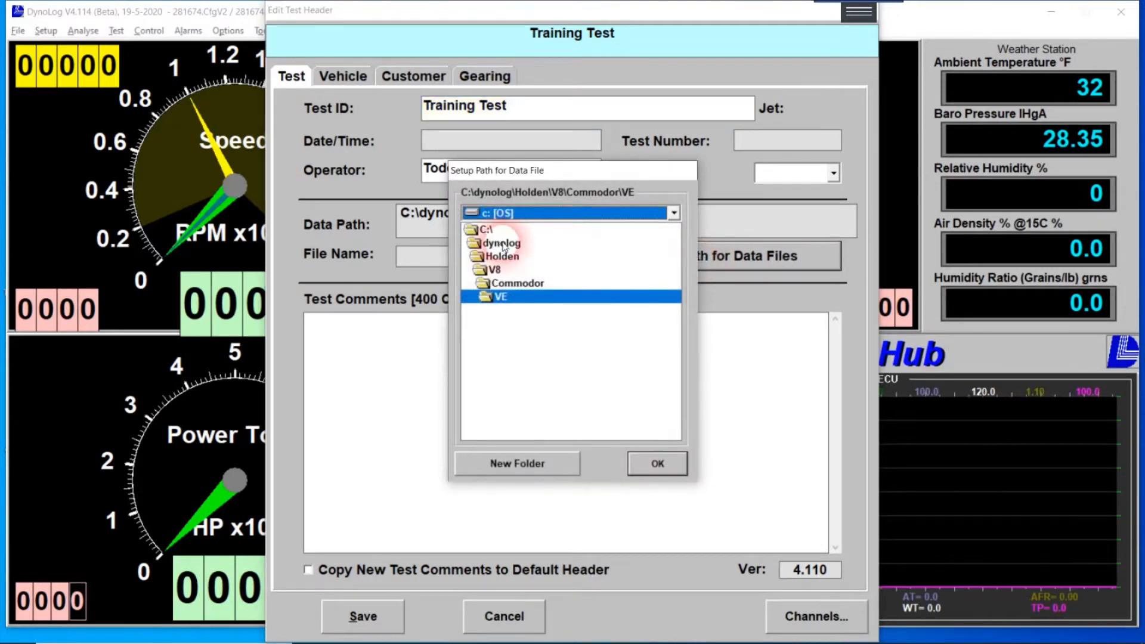
{"action": "double_click", "coordinate": [504, 243]}
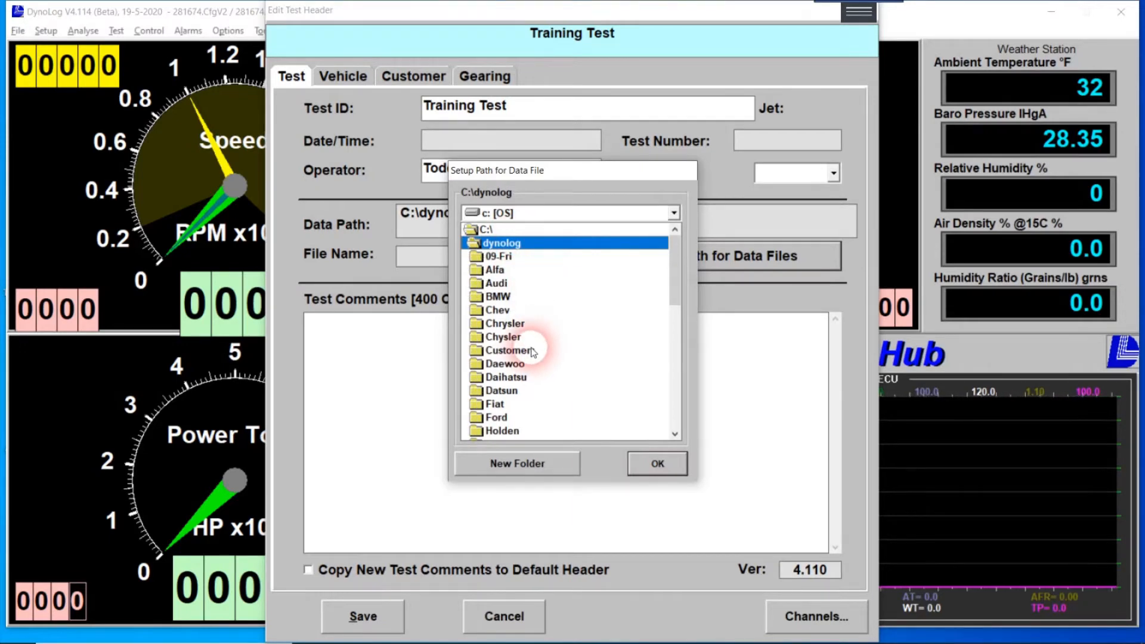
{"action": "scroll", "coordinate": [532, 351], "scroll_direction": "down", "scroll_amount": 1}
{"action": "scroll", "coordinate": [533, 352], "scroll_direction": "up", "scroll_amount": 1}
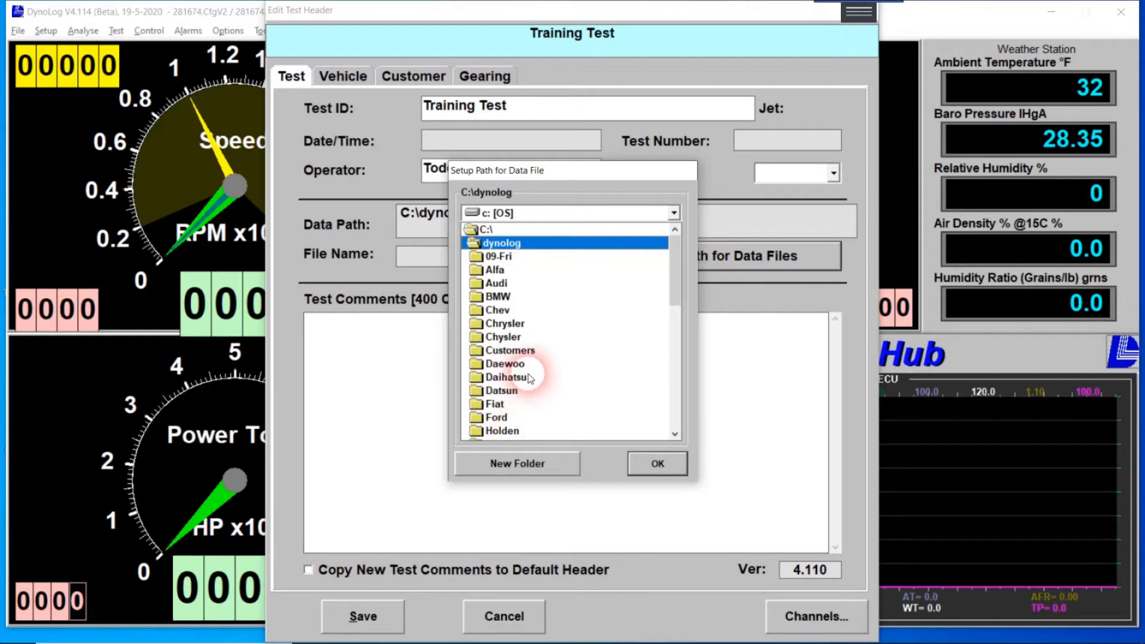
{"action": "double_click", "coordinate": [504, 430]}
{"action": "double_click", "coordinate": [498, 308]}
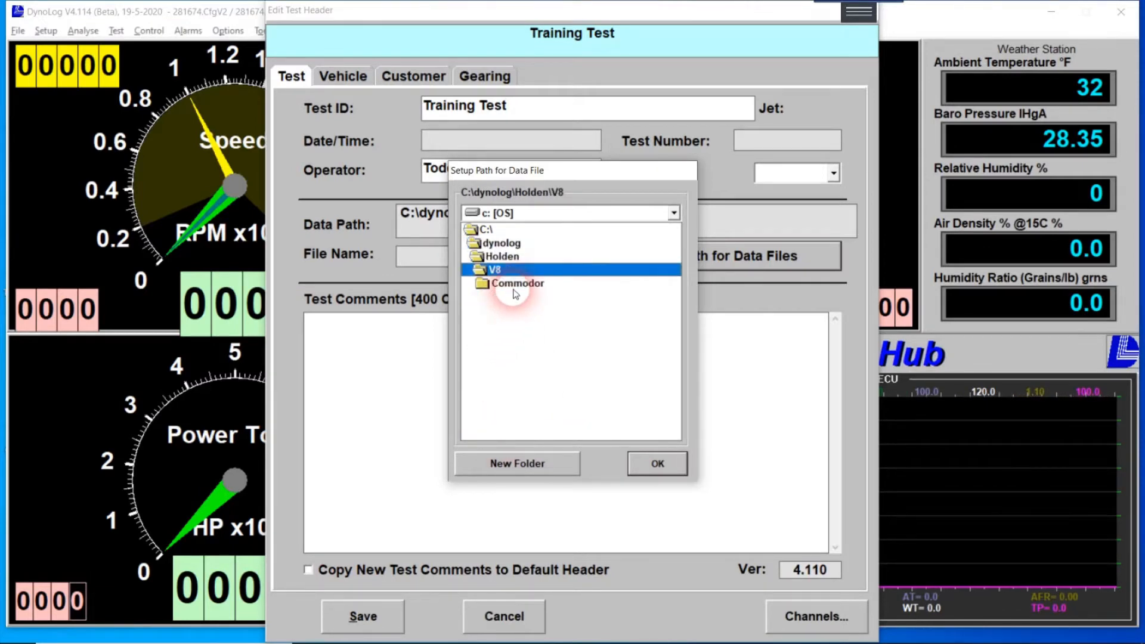
{"action": "double_click", "coordinate": [514, 285]}
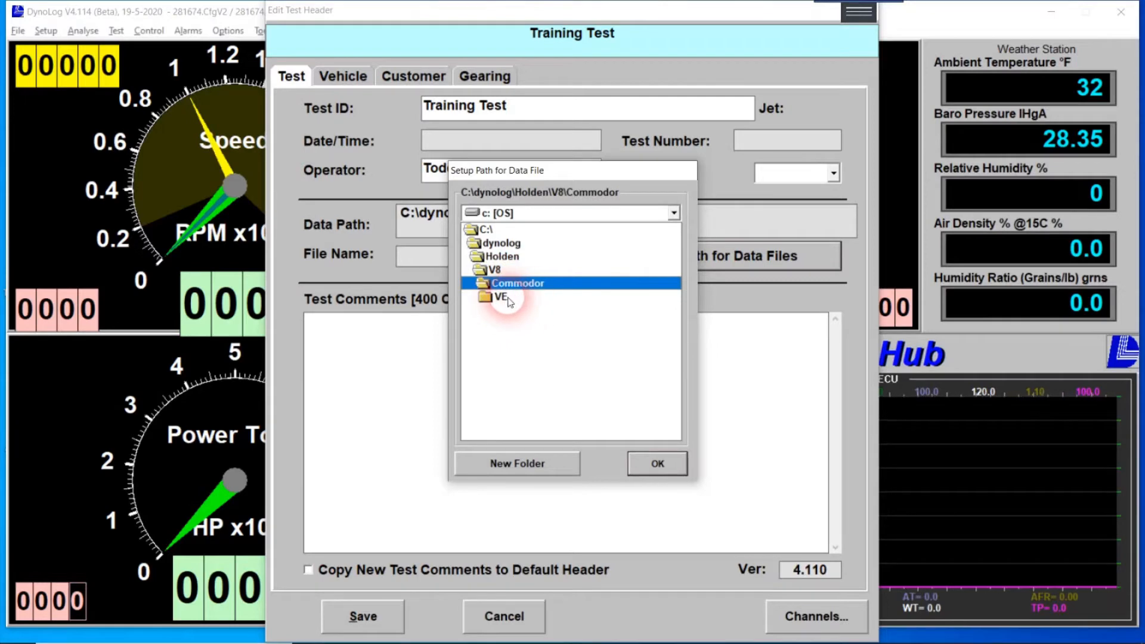
{"action": "double_click", "coordinate": [507, 297]}
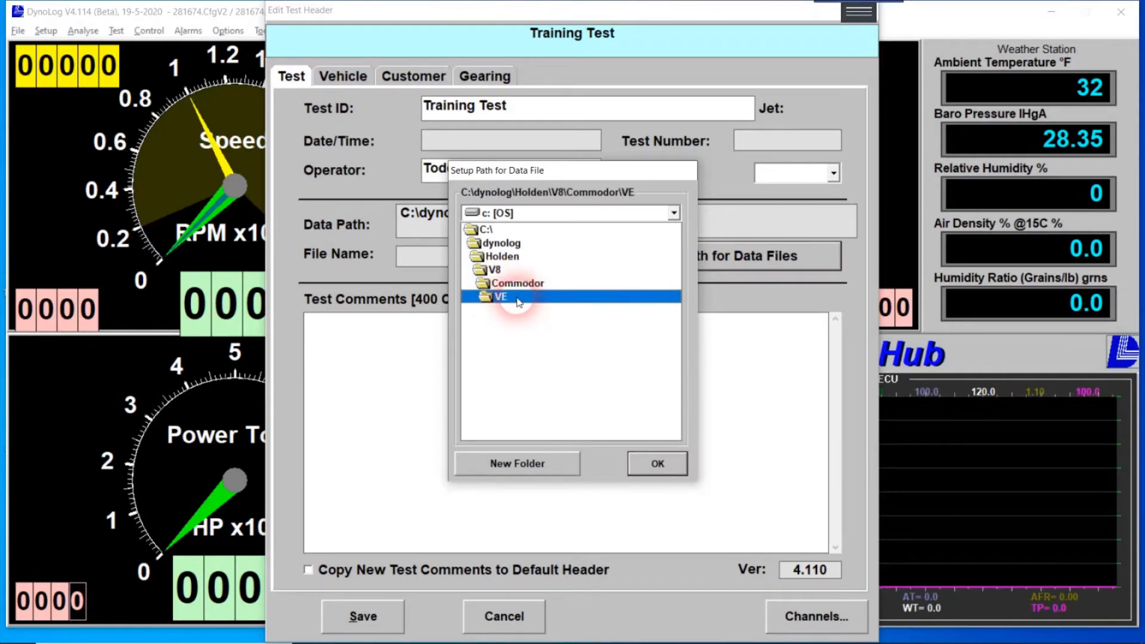
Create a BS08WH folder inside VE and set it as the data-file path.
{"action": "left_click", "coordinate": [518, 463]}
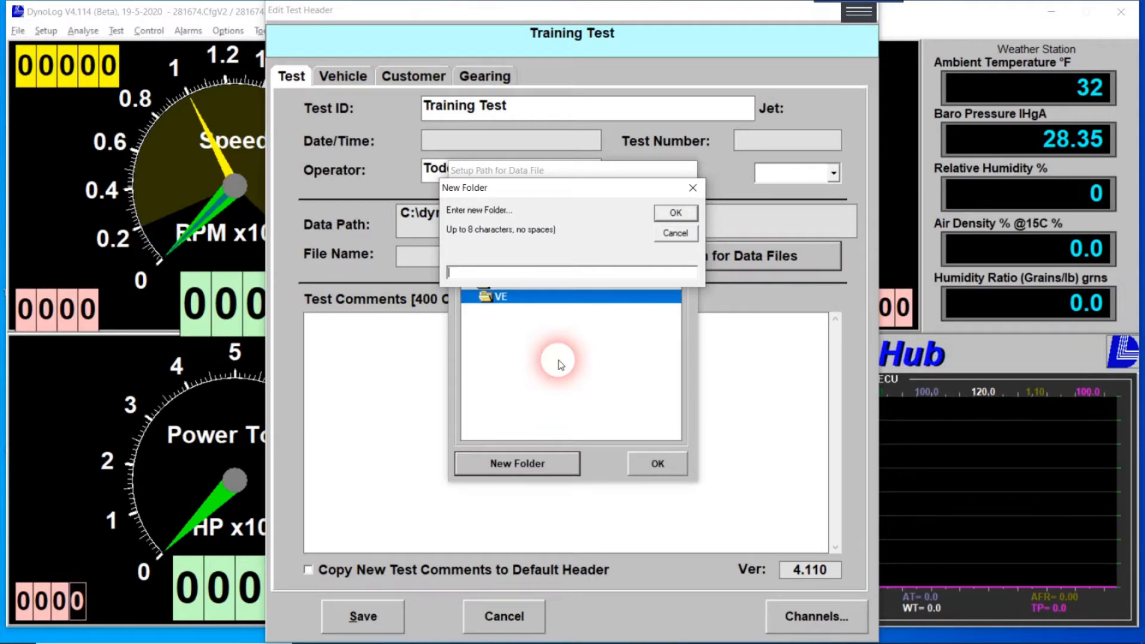
{"action": "type", "text": "BS08wh"}
{"action": "key", "text": "BackSpace"}
{"action": "key", "text": "BackSpace"}
{"action": "type", "text": "WH"}
{"action": "left_click", "coordinate": [675, 215]}
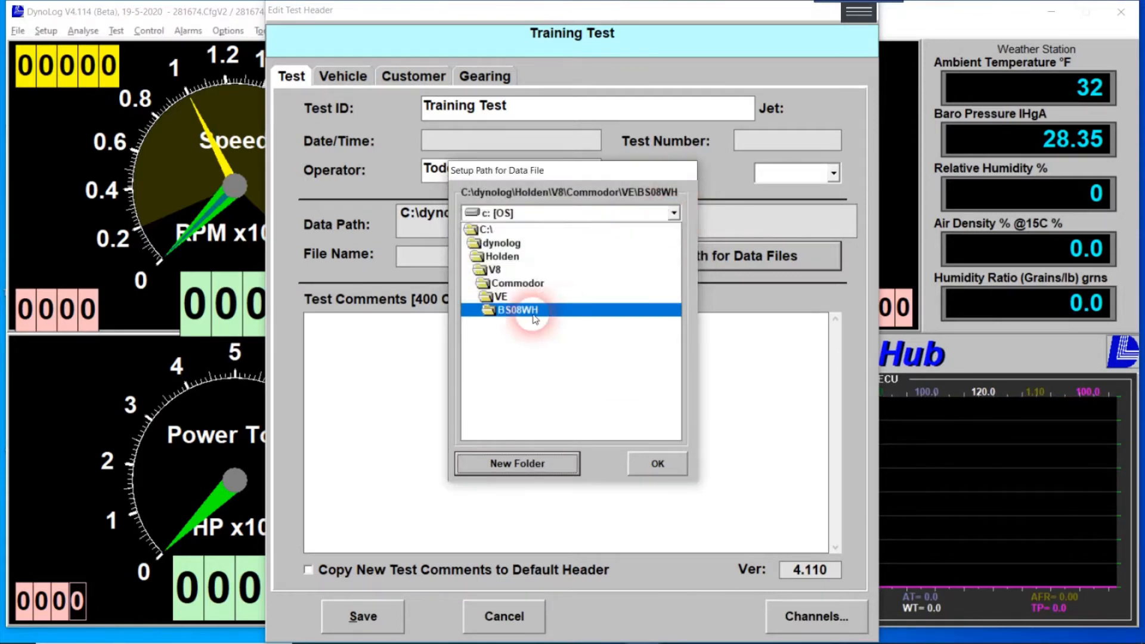
{"action": "left_click", "coordinate": [653, 463]}
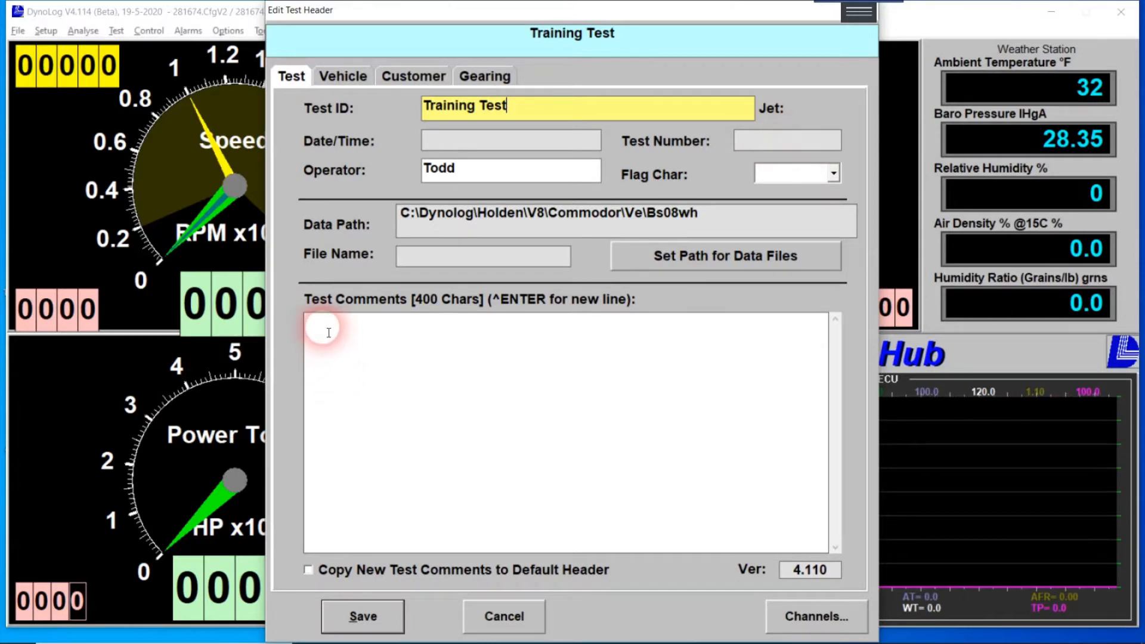
On the Vehicle tab, enter the vehicle's registration and set Eng/Axle RPM to 3.45.
{"action": "left_click", "coordinate": [346, 78]}
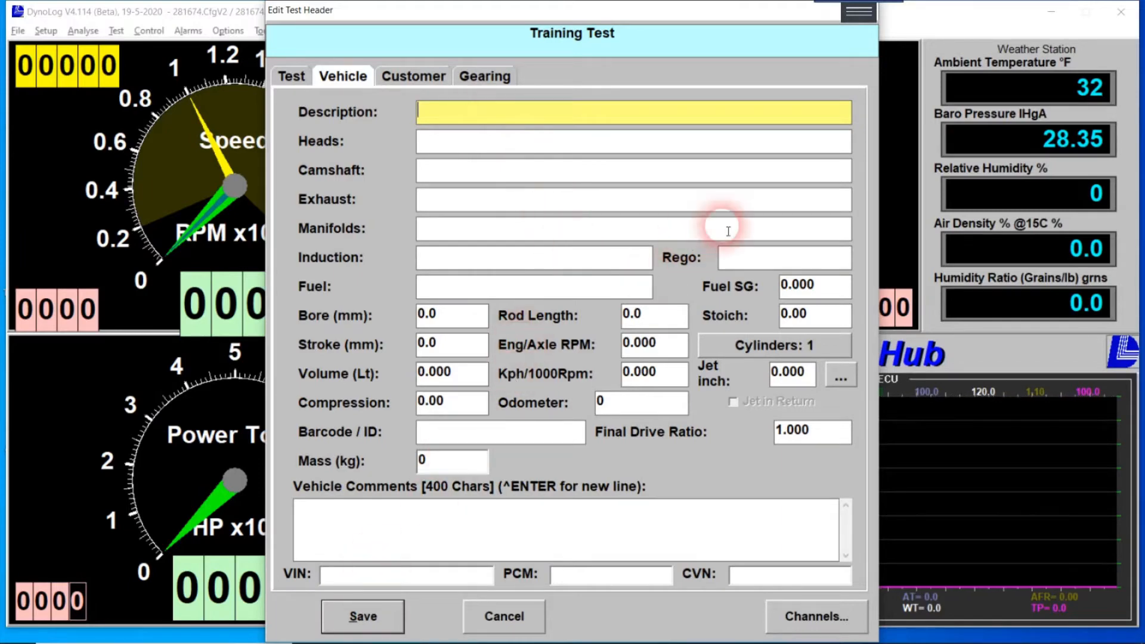
{"action": "left_click", "coordinate": [728, 256]}
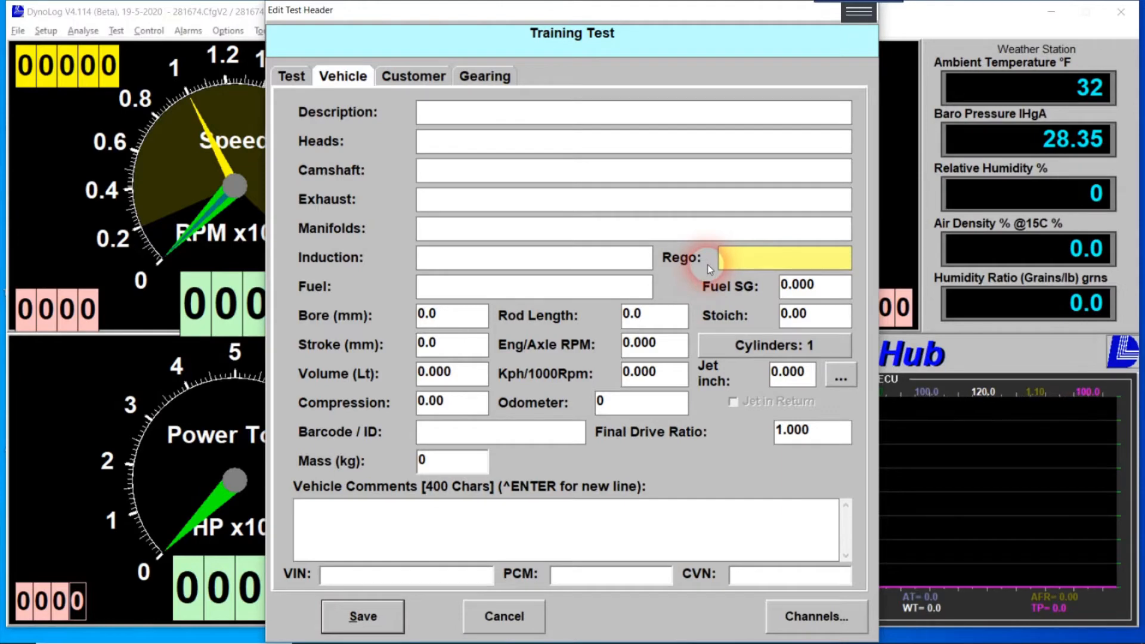
{"action": "type", "text": "BS08WH"}
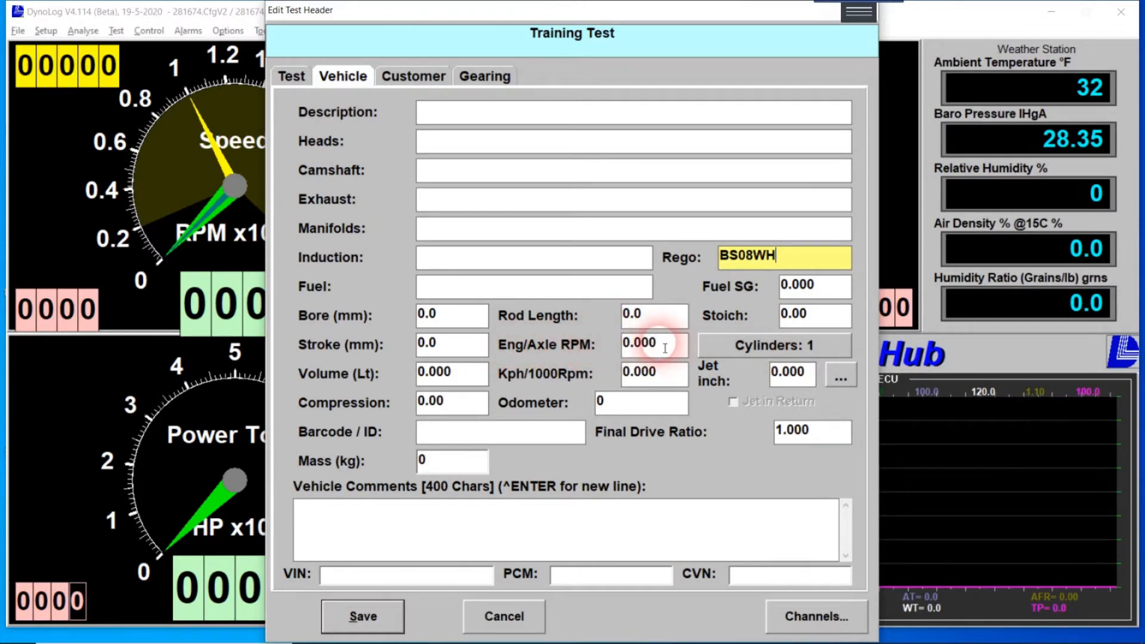
{"action": "left_click_drag", "start_coordinate": [650, 344], "coordinate": [593, 337]}
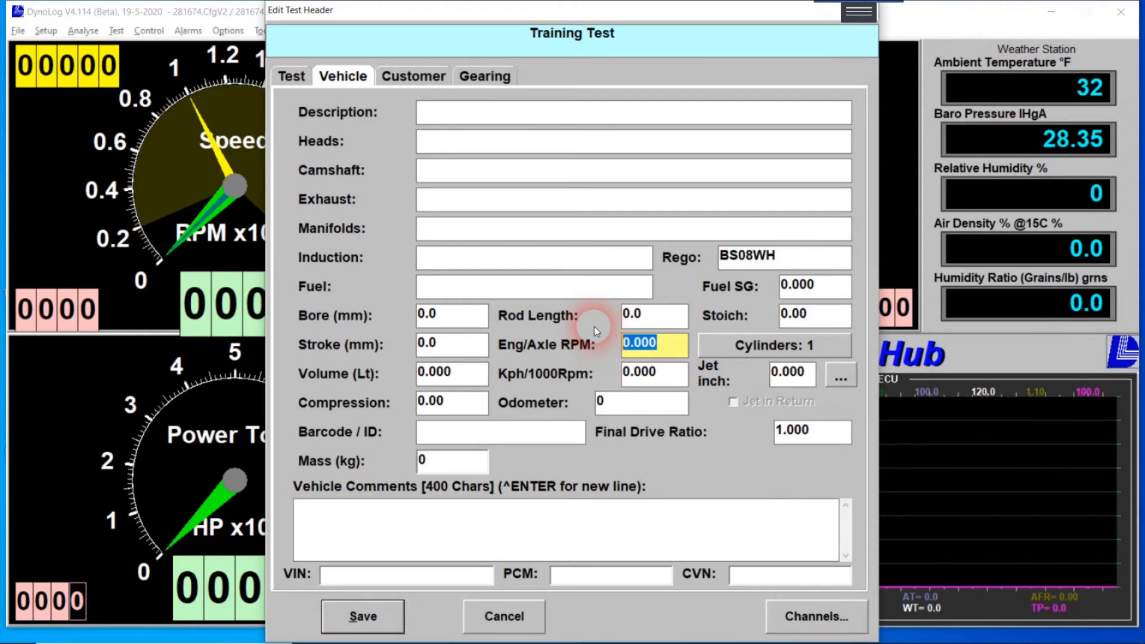
{"action": "type", "text": "3.45"}
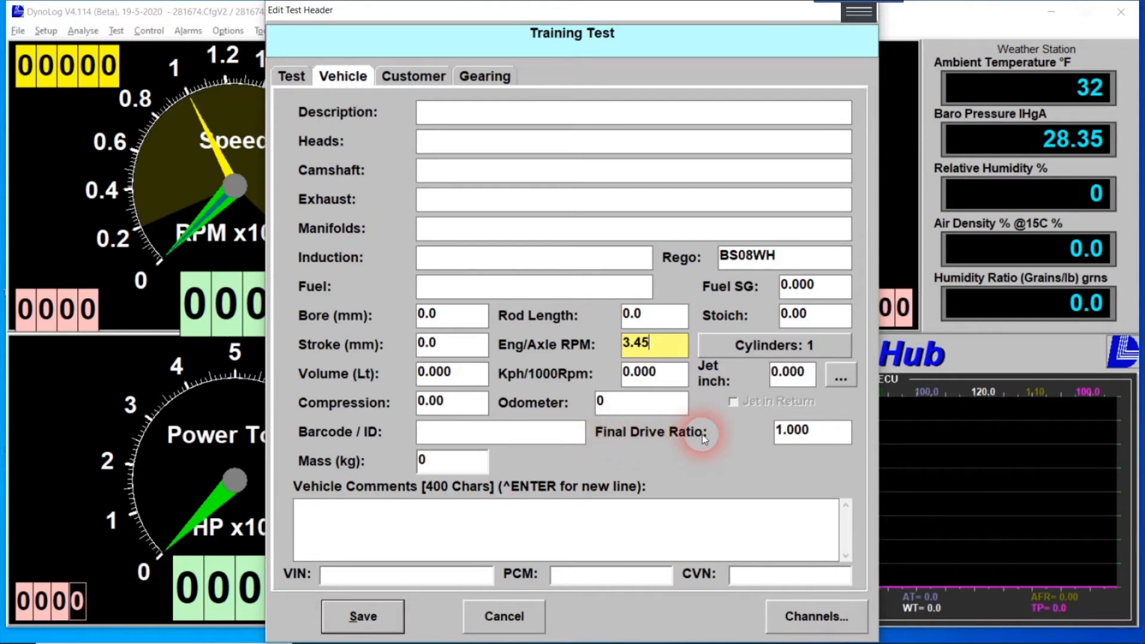
{"action": "left_click", "coordinate": [820, 436]}
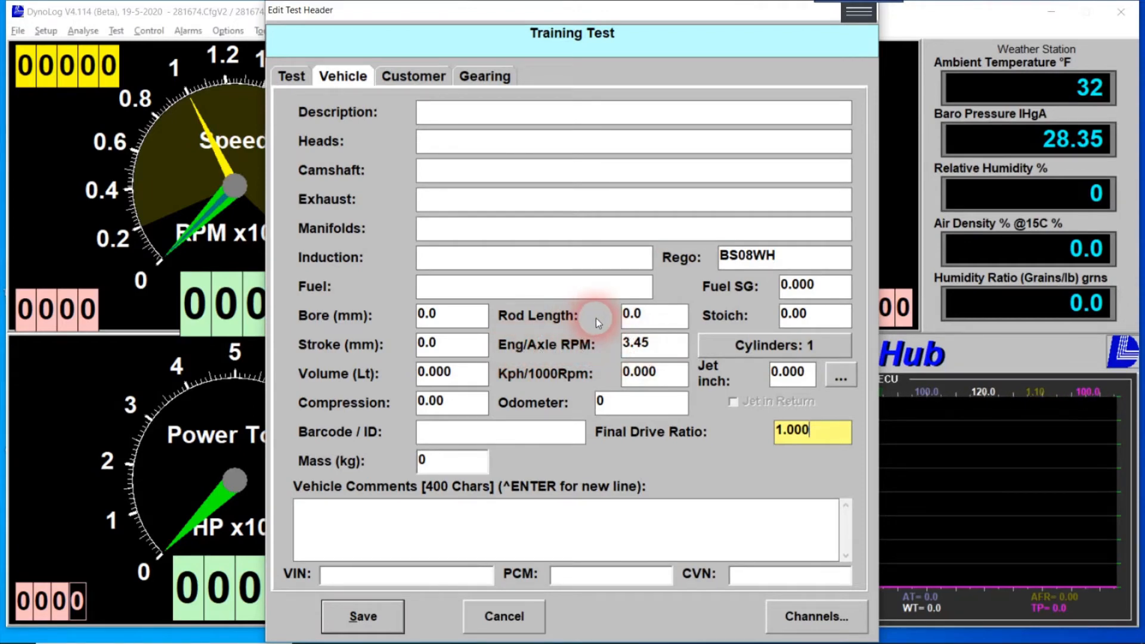
Set the engine to 8 cylinders with a 6-litre volume.
{"action": "left_click", "coordinate": [762, 347]}
{"action": "left_click", "coordinate": [344, 302]}
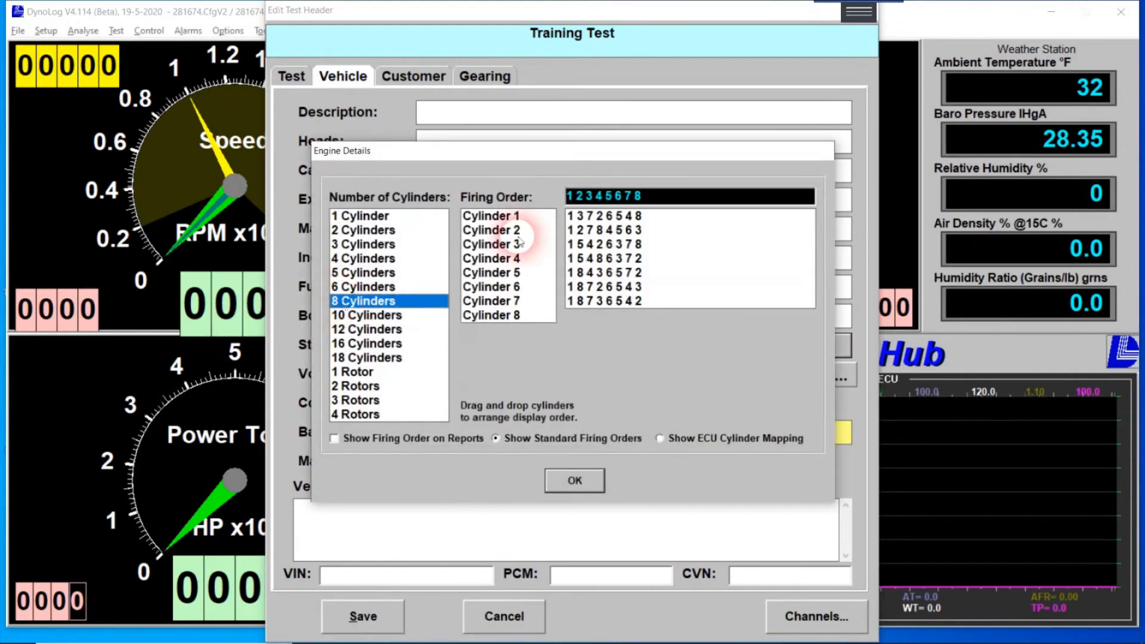
{"action": "left_click", "coordinate": [576, 479]}
{"action": "left_click", "coordinate": [464, 381]}
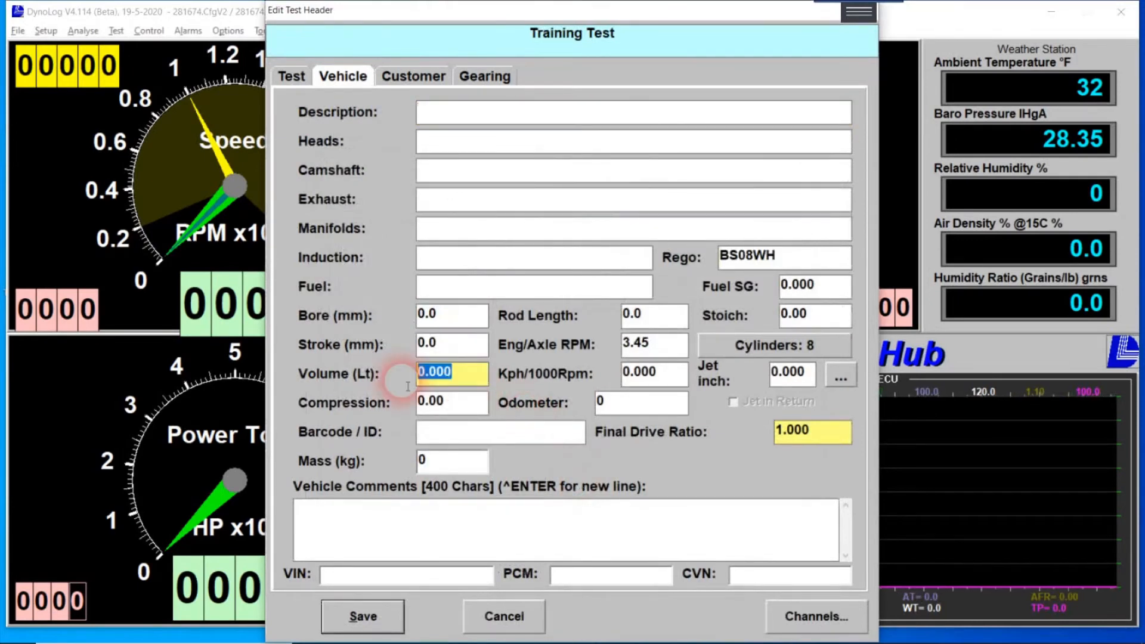
{"action": "type", "text": "6"}
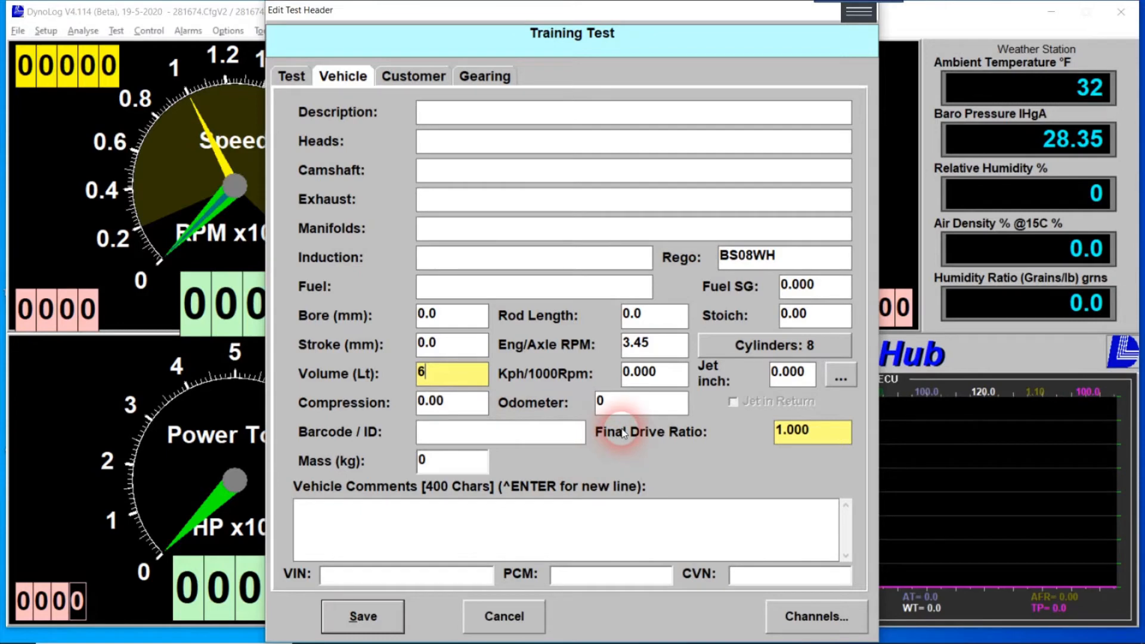
Describe the vehicle as 'Ve Ute' and enter the customer's name on the Customer tab.
{"action": "left_click", "coordinate": [467, 115]}
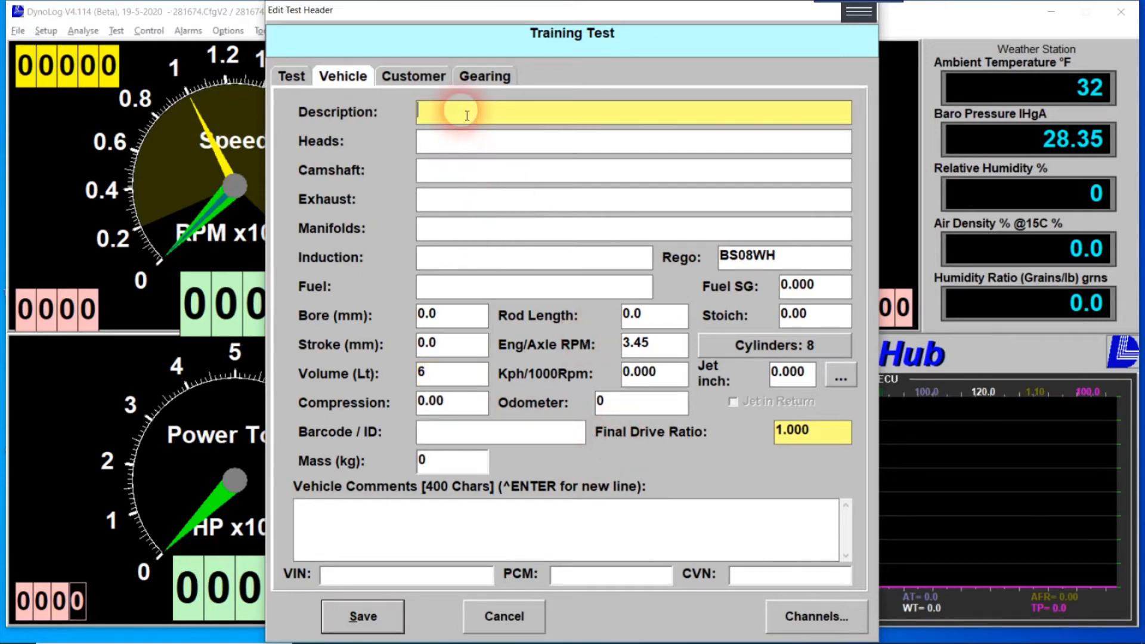
{"action": "type", "text": "Ve Ute"}
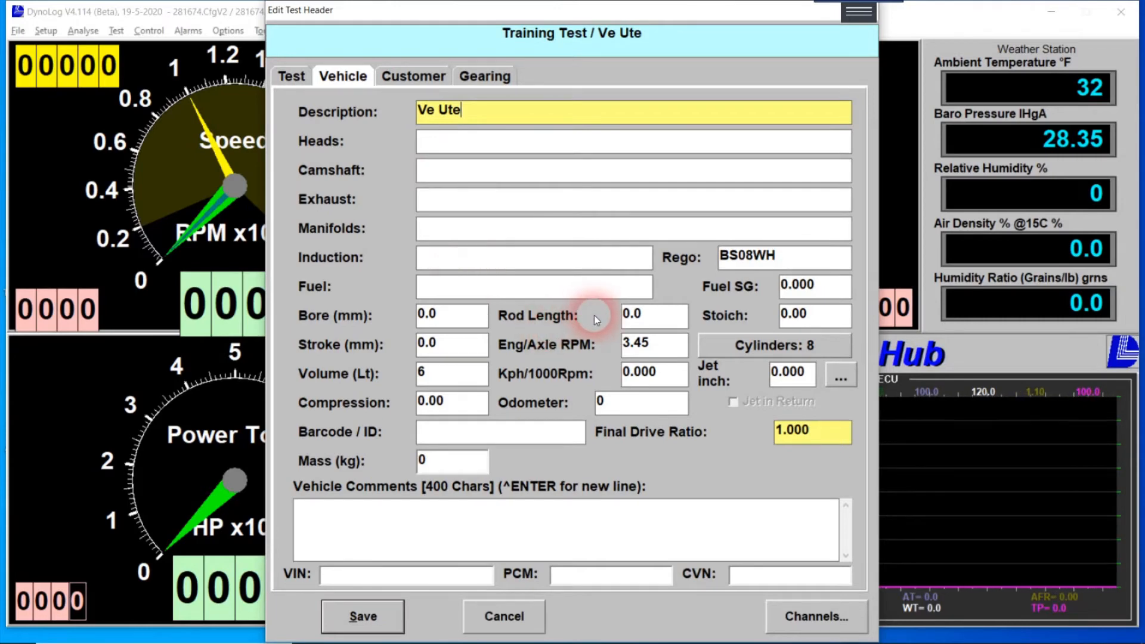
{"action": "left_click", "coordinate": [400, 76]}
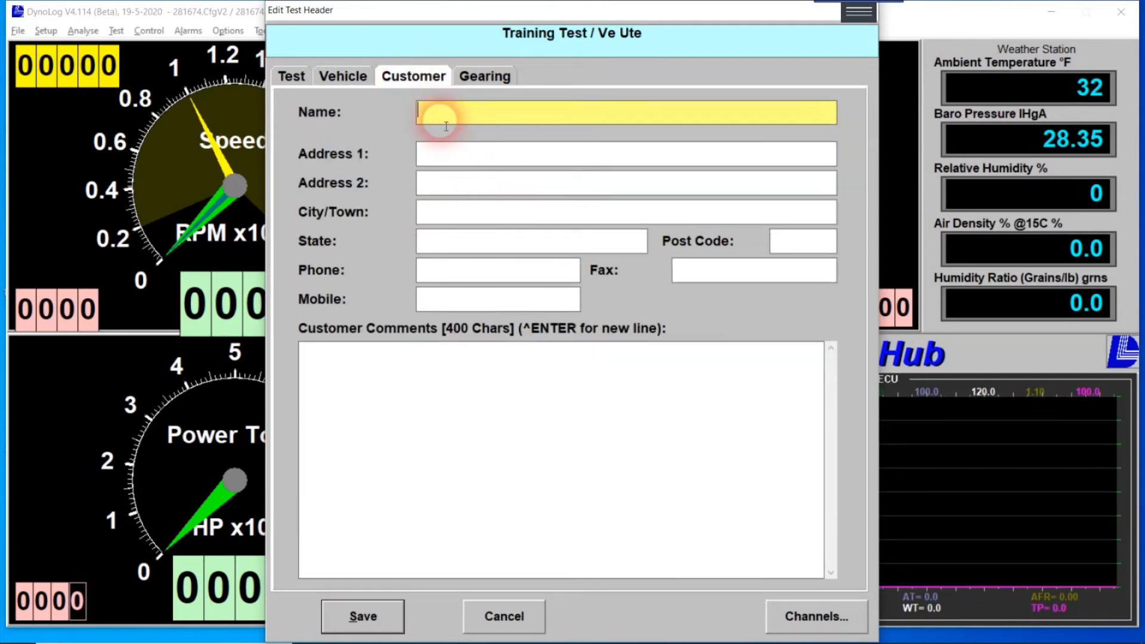
{"action": "type", "text": "Todd"}
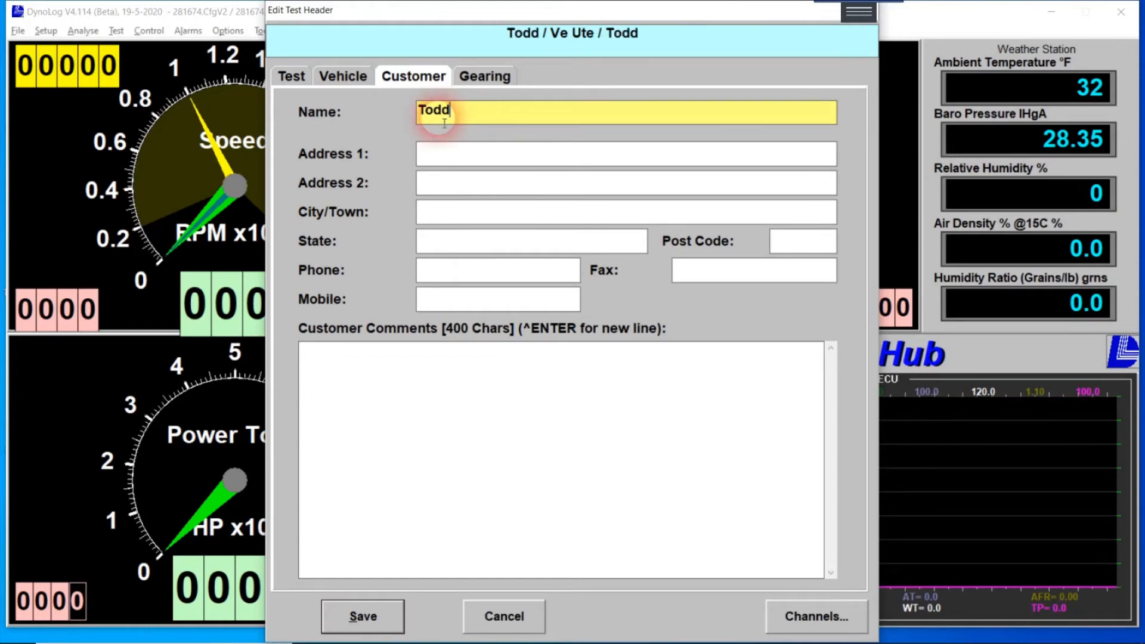
{"action": "left_click", "coordinate": [477, 76]}
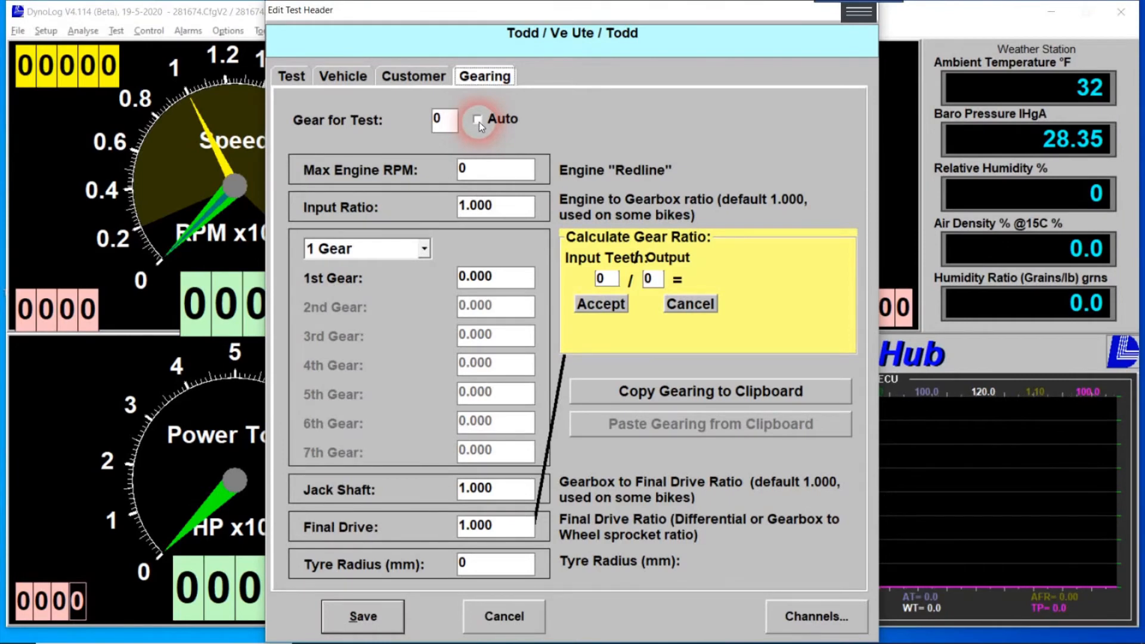
Set the gear for test to 4, then review the Customer, Vehicle and Test tabs.
{"action": "left_click", "coordinate": [440, 121]}
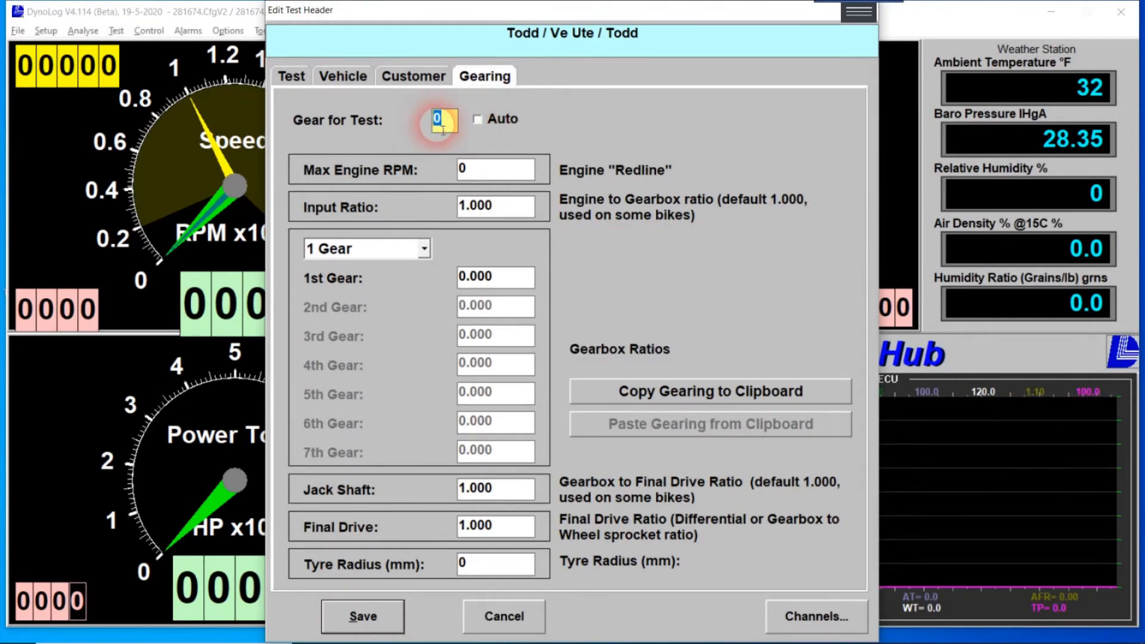
{"action": "type", "text": "4"}
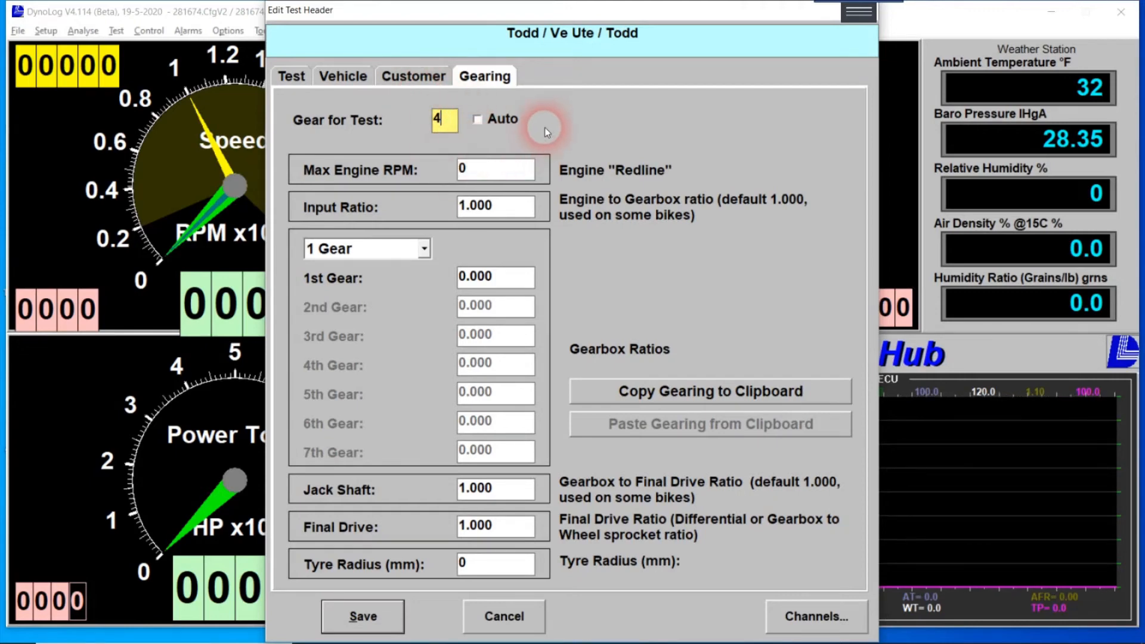
{"action": "left_click", "coordinate": [416, 84]}
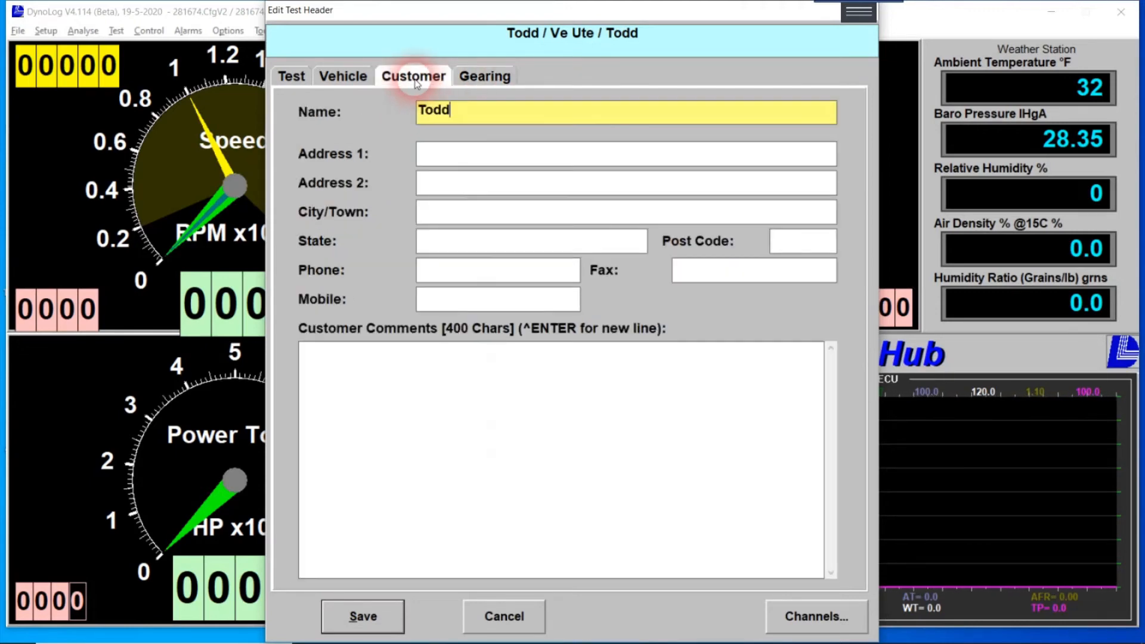
{"action": "left_click", "coordinate": [348, 82]}
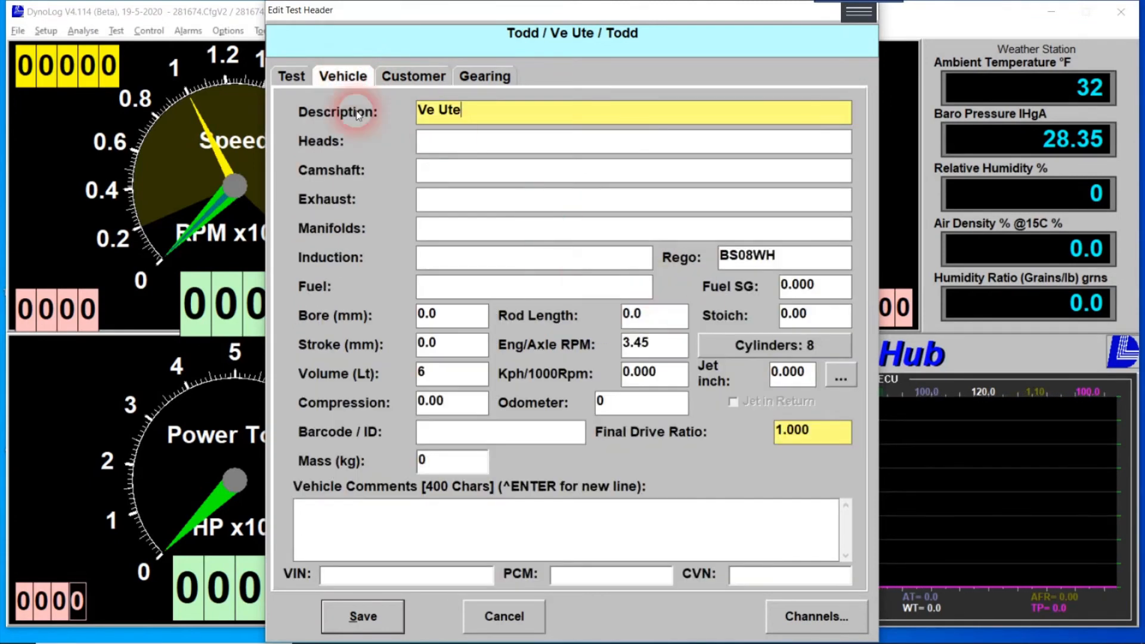
{"action": "left_click", "coordinate": [292, 78]}
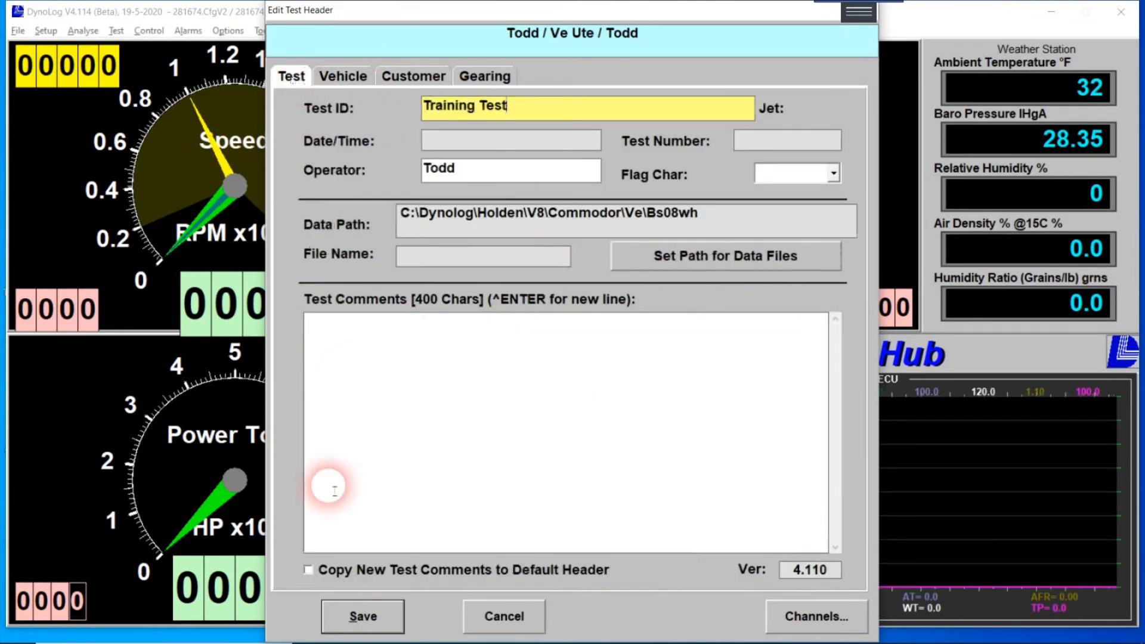
Save the completed Training Test header and close the editor.
{"action": "left_click", "coordinate": [360, 618]}
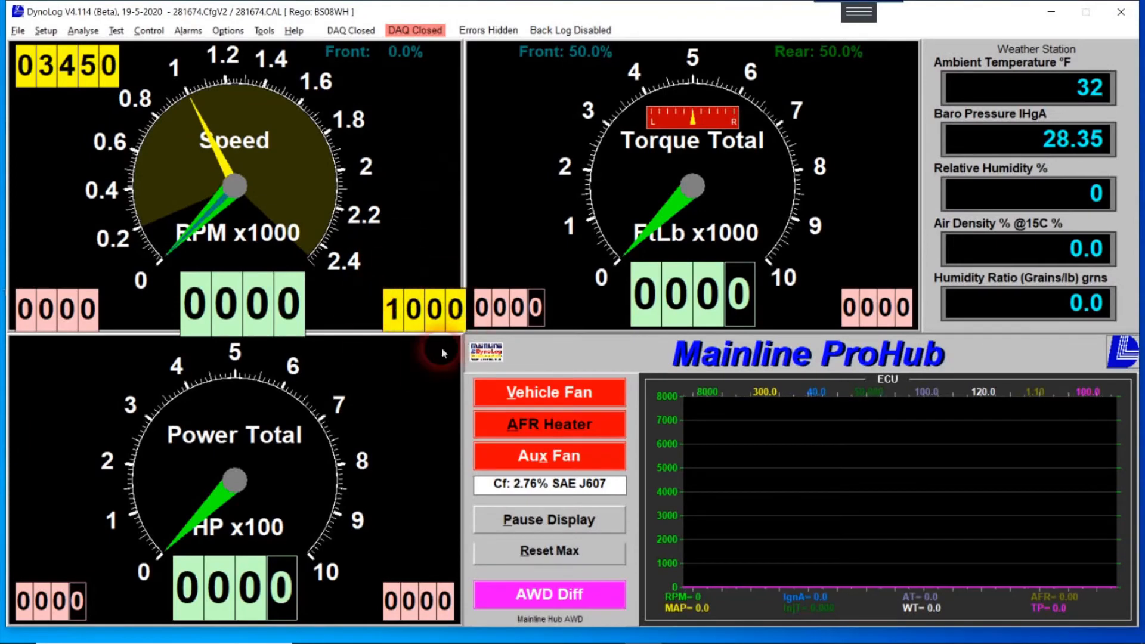
{"action": "mouse_move", "coordinate": [43, 72]}
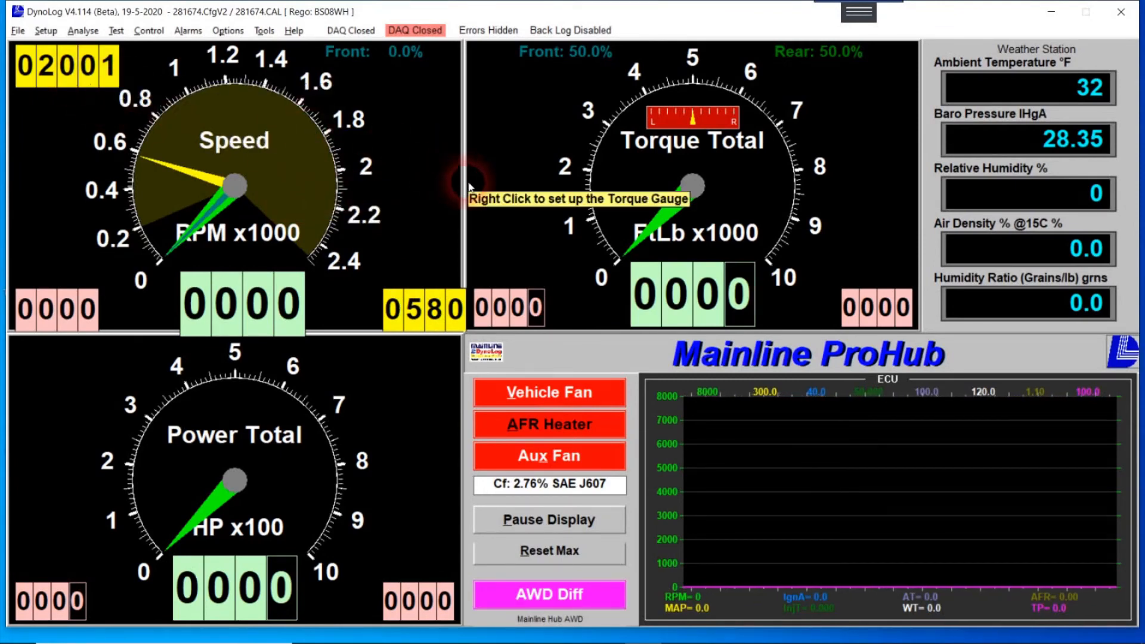
Bring up Ramp Test Control with F3 and show its Setup settings.
{"action": "key", "text": "F3"}
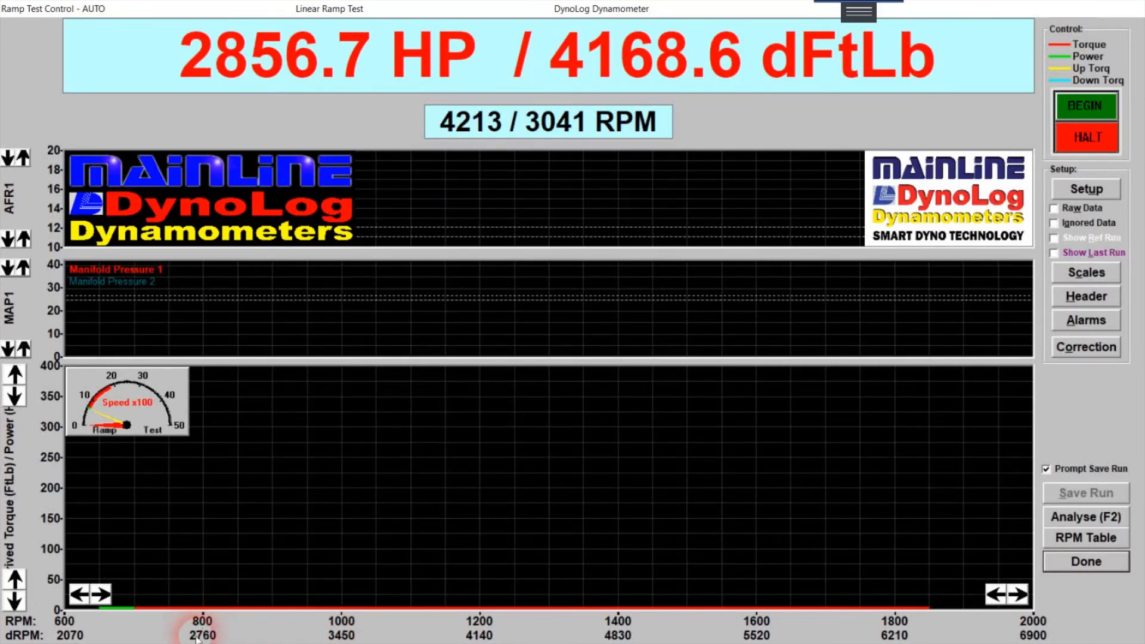
{"action": "left_click", "coordinate": [1082, 196]}
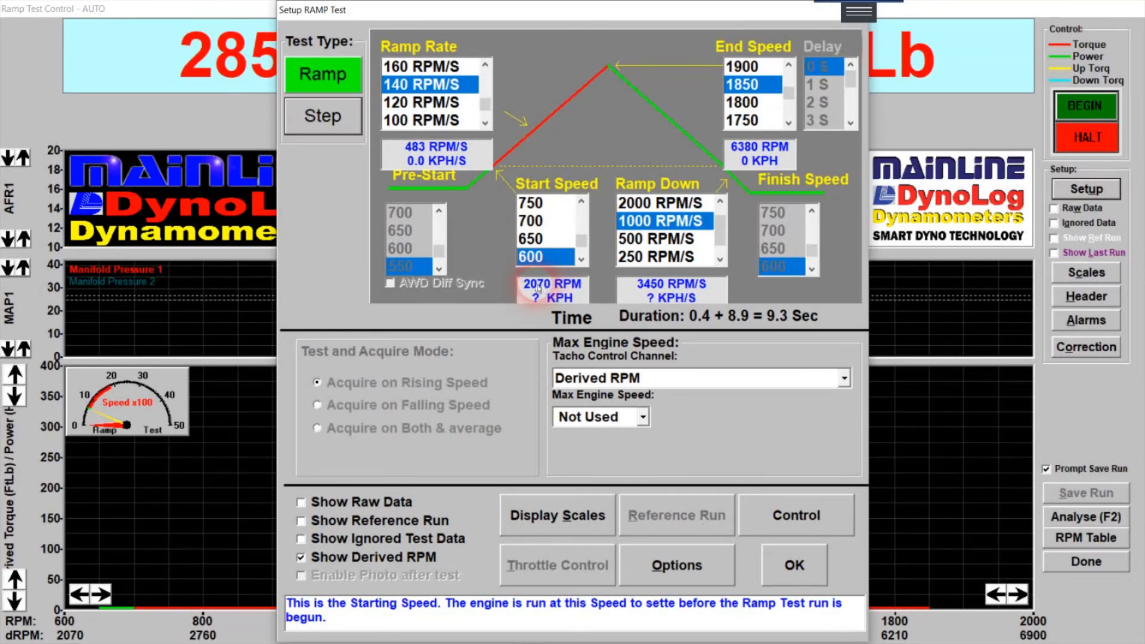
Set the ramp end speed to 1850 (600 start, 140 RPM/S, 9.3 s) and confirm the setup.
{"action": "left_click", "coordinate": [745, 85]}
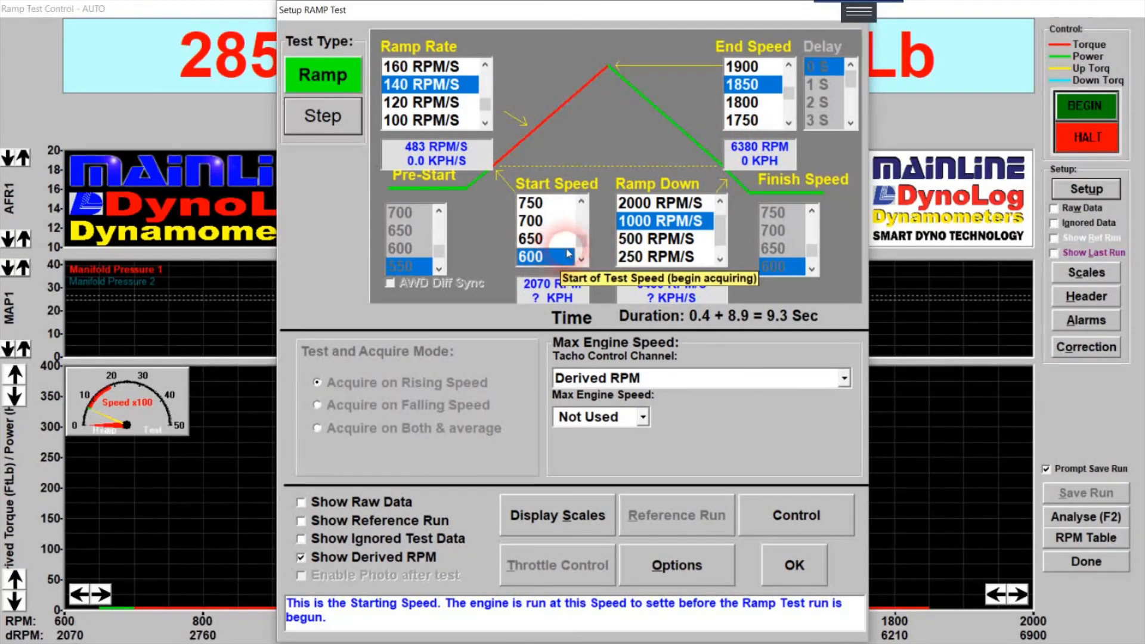
{"action": "left_click", "coordinate": [795, 565]}
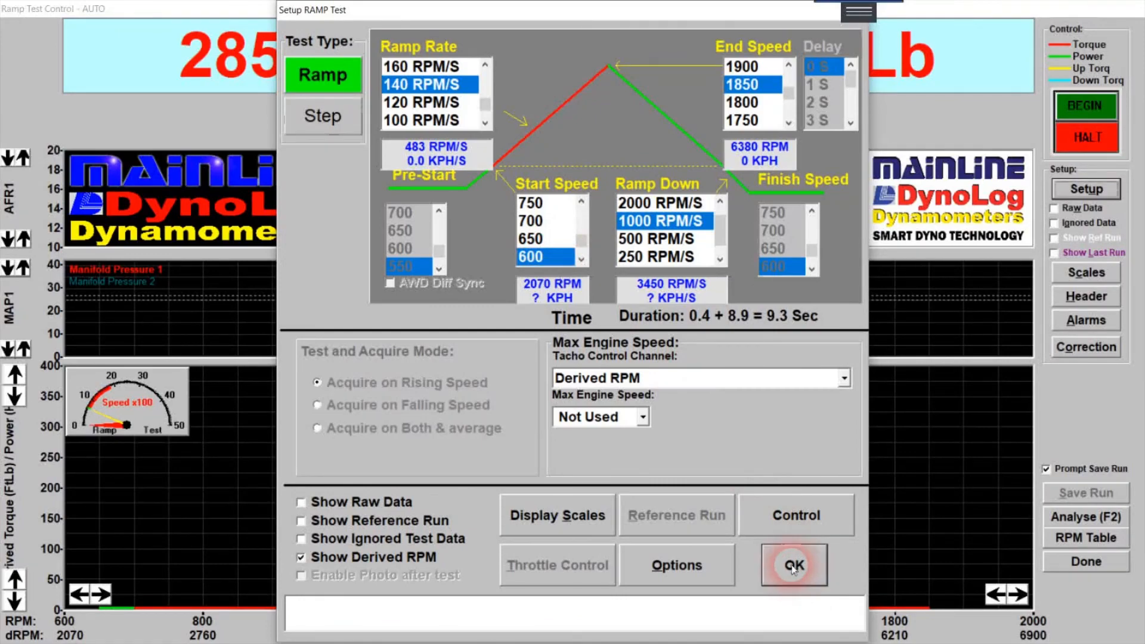